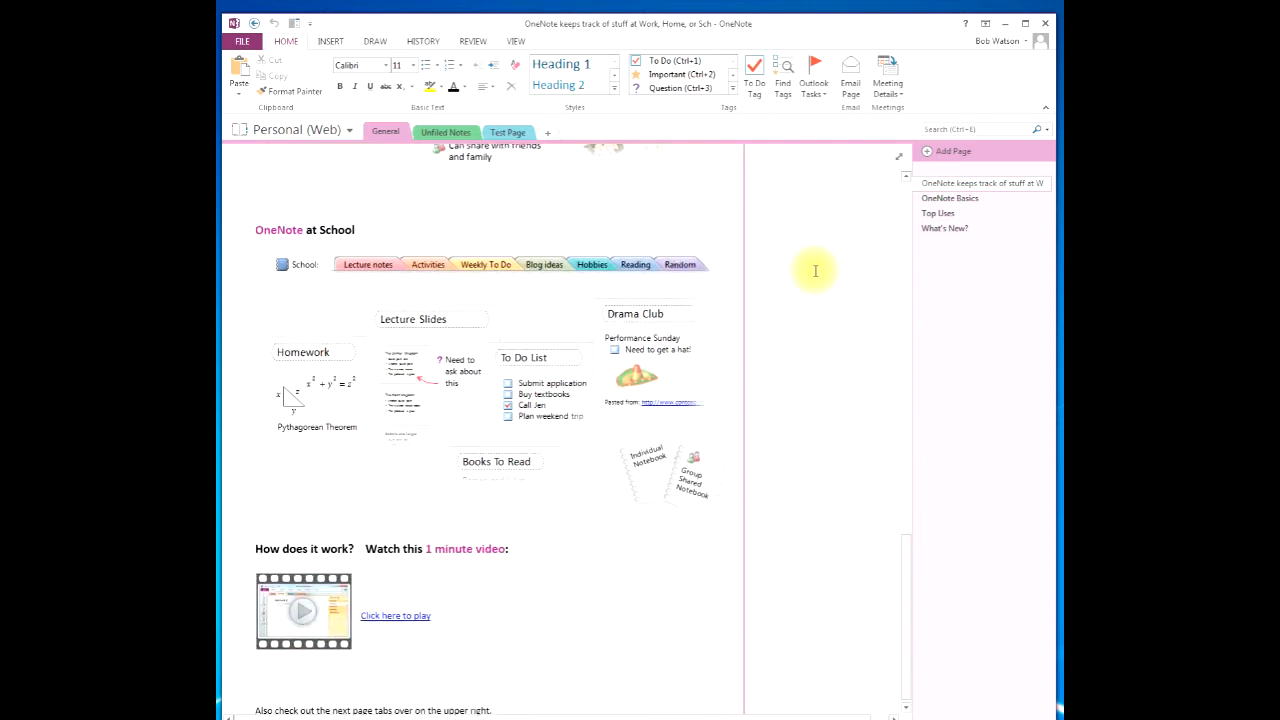
Step: Look through the General section's pages OneNote Basics, Top Uses and What's New?
scroll(815, 271, up, 15)
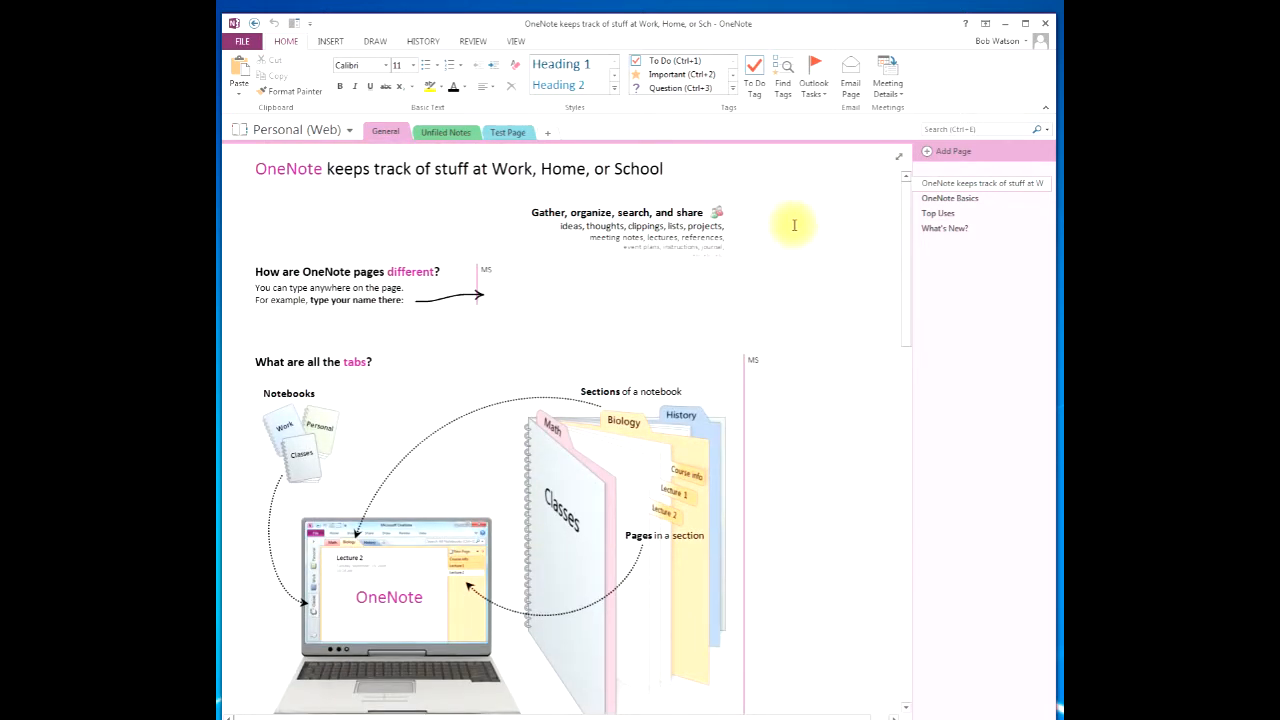
click(962, 200)
click(939, 215)
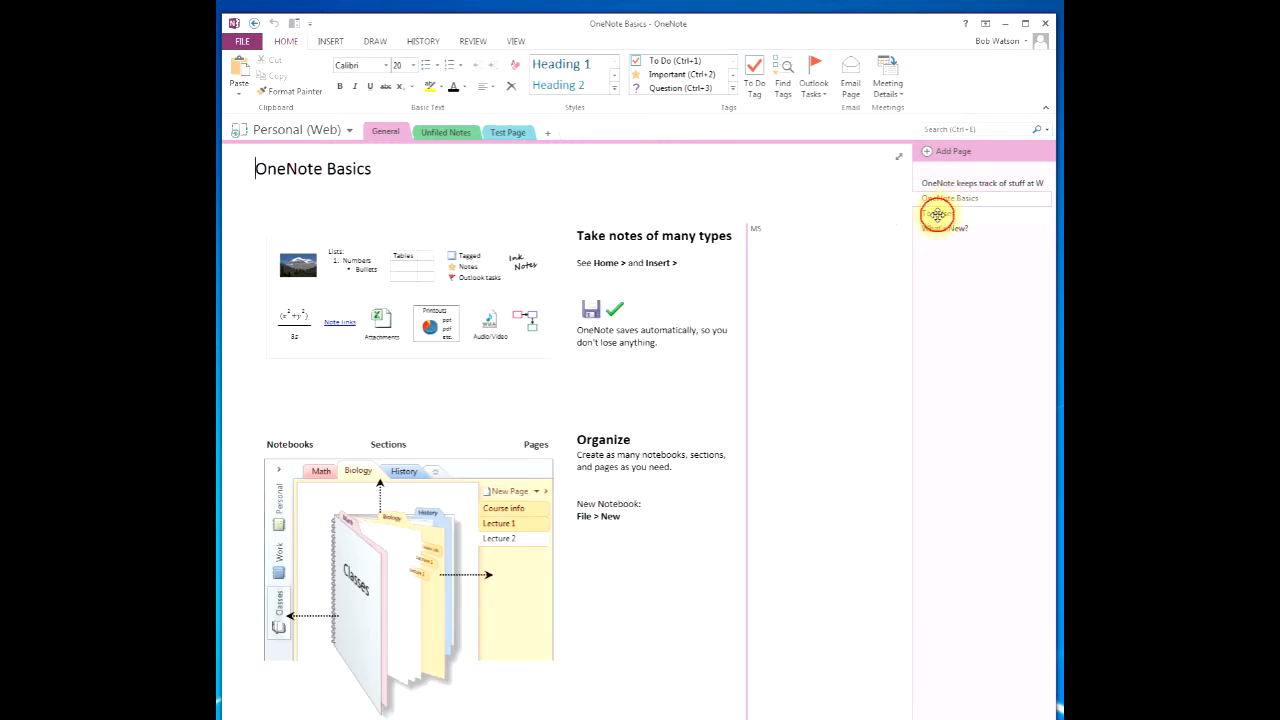
click(940, 230)
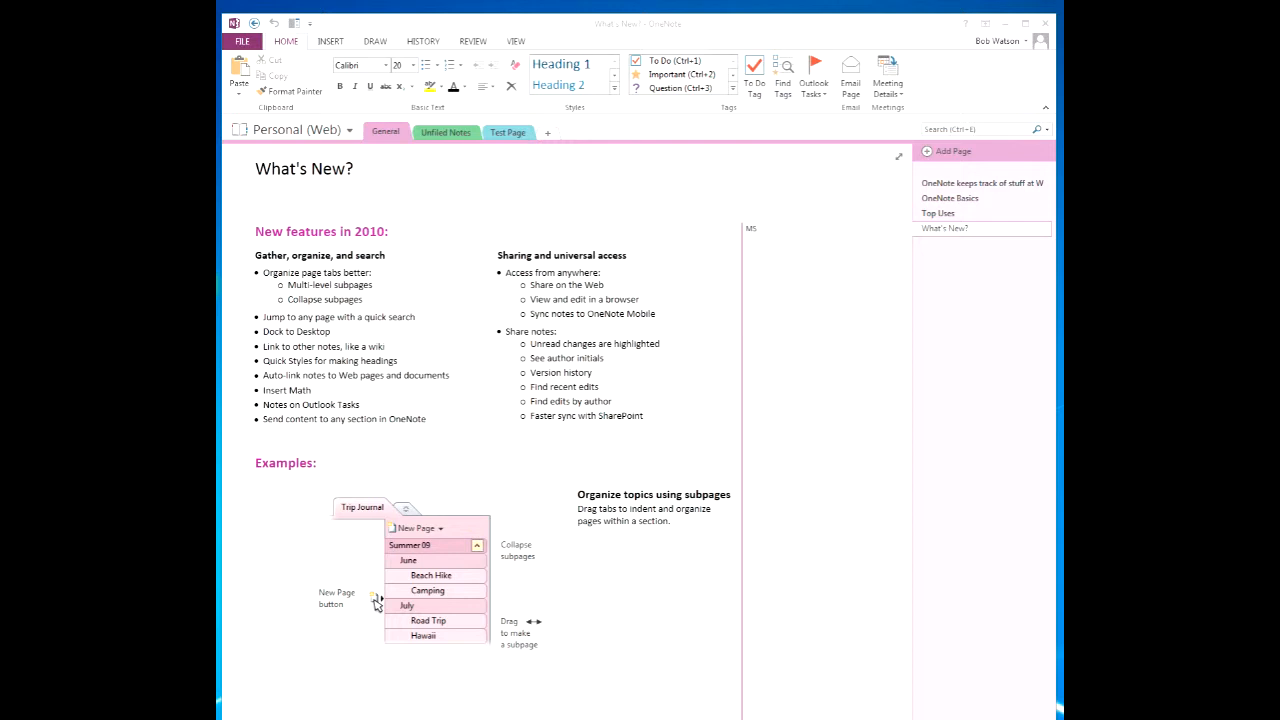
Step: Create a new notebook section named Staff Meetings and add two blank pages to it
click(547, 132)
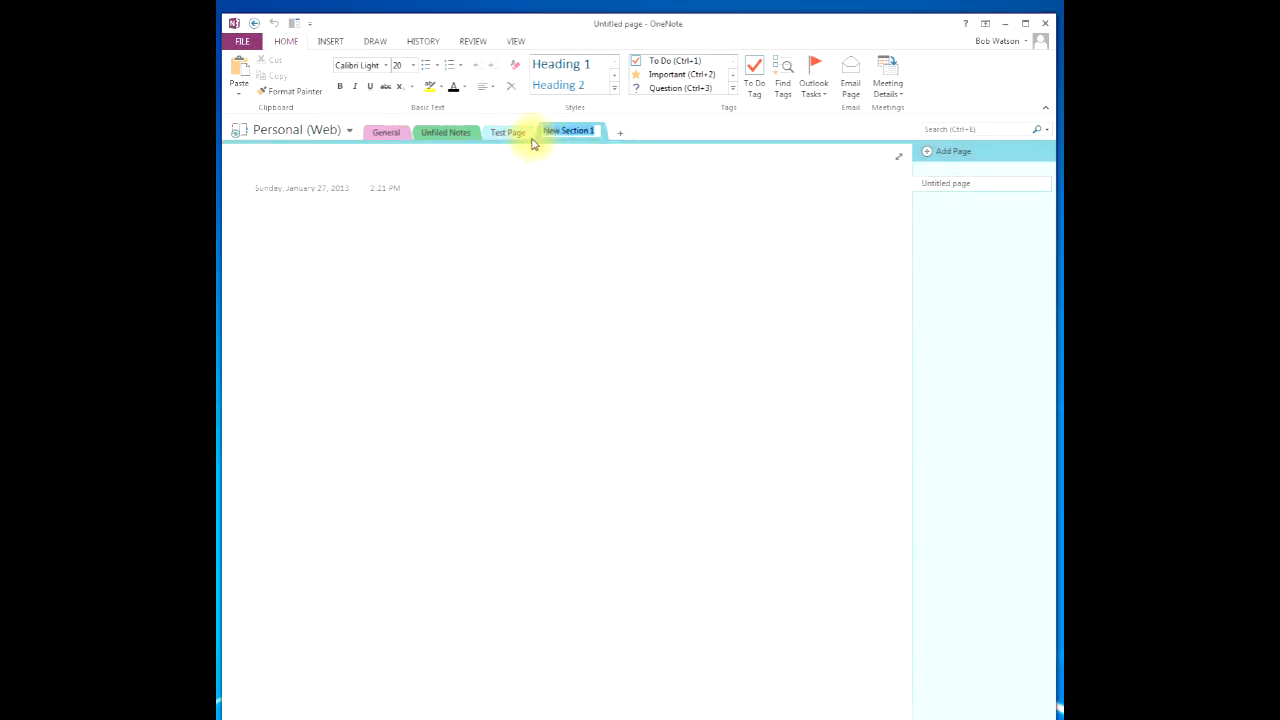
text(Staff Meetings)
key(Return)
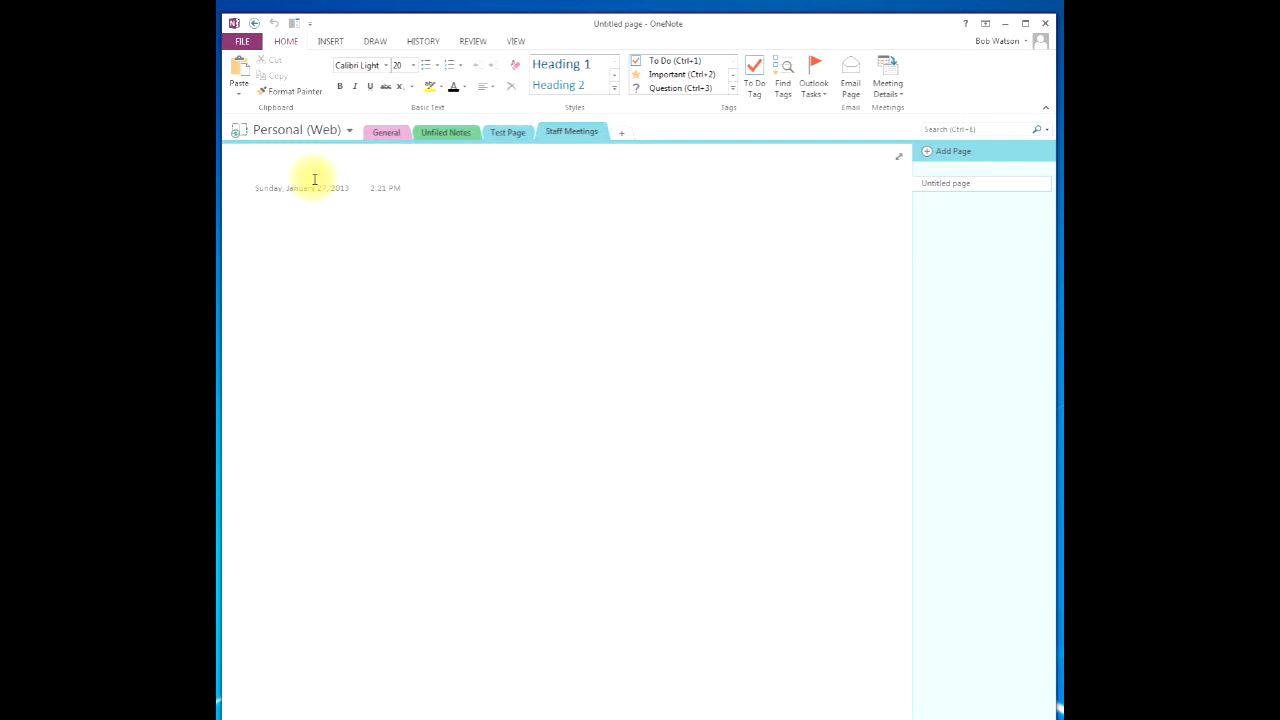
click(930, 155)
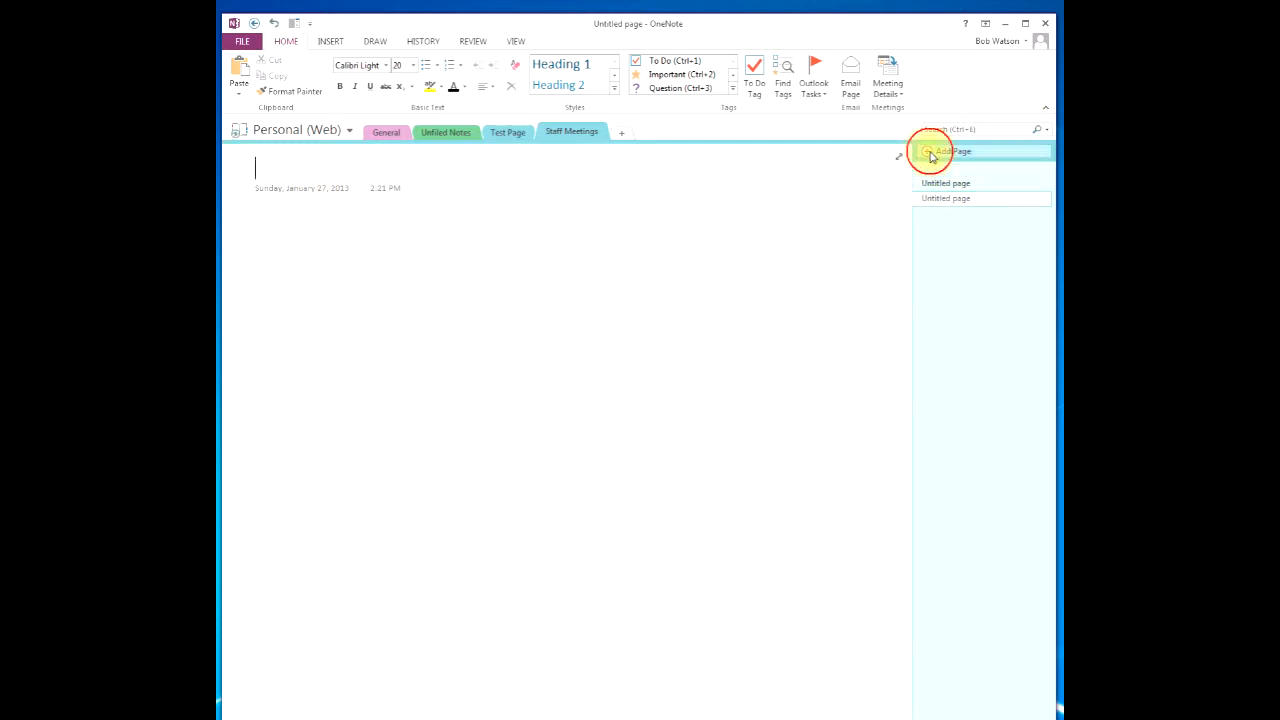
click(924, 158)
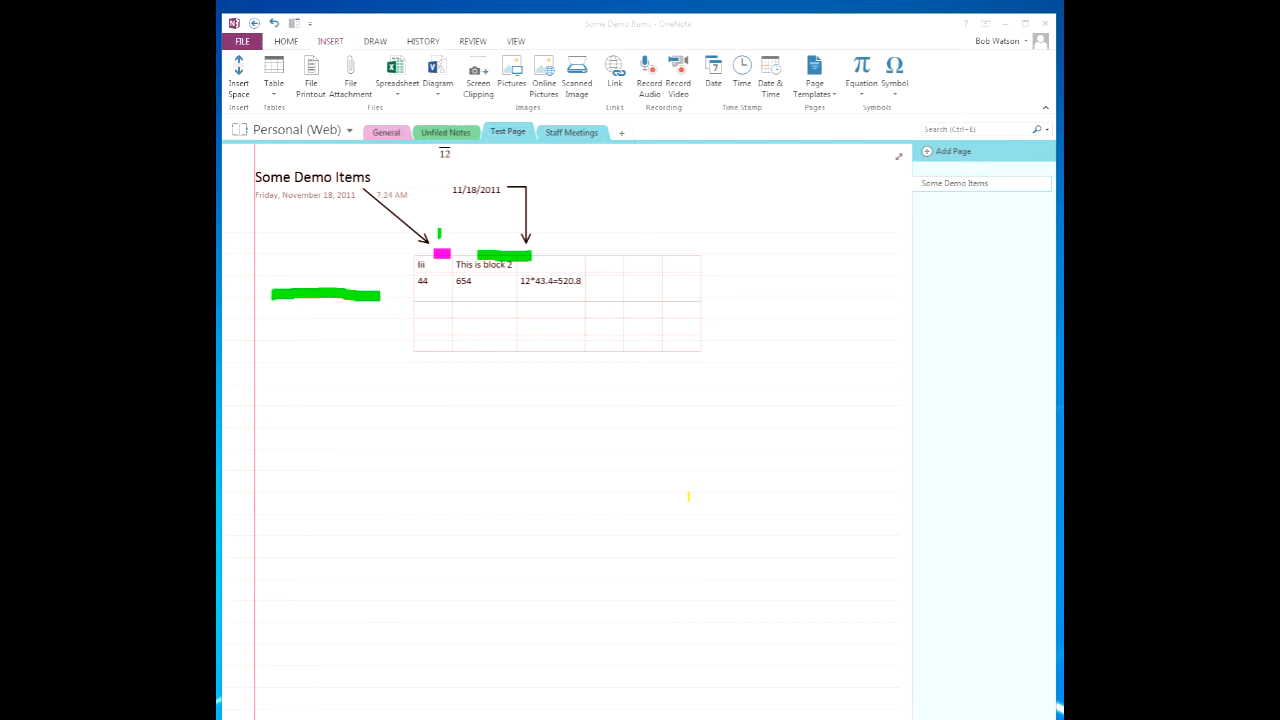
Step: Add a note below the table on the Some Demo Items page that calculates 45*32.25=
click(329, 42)
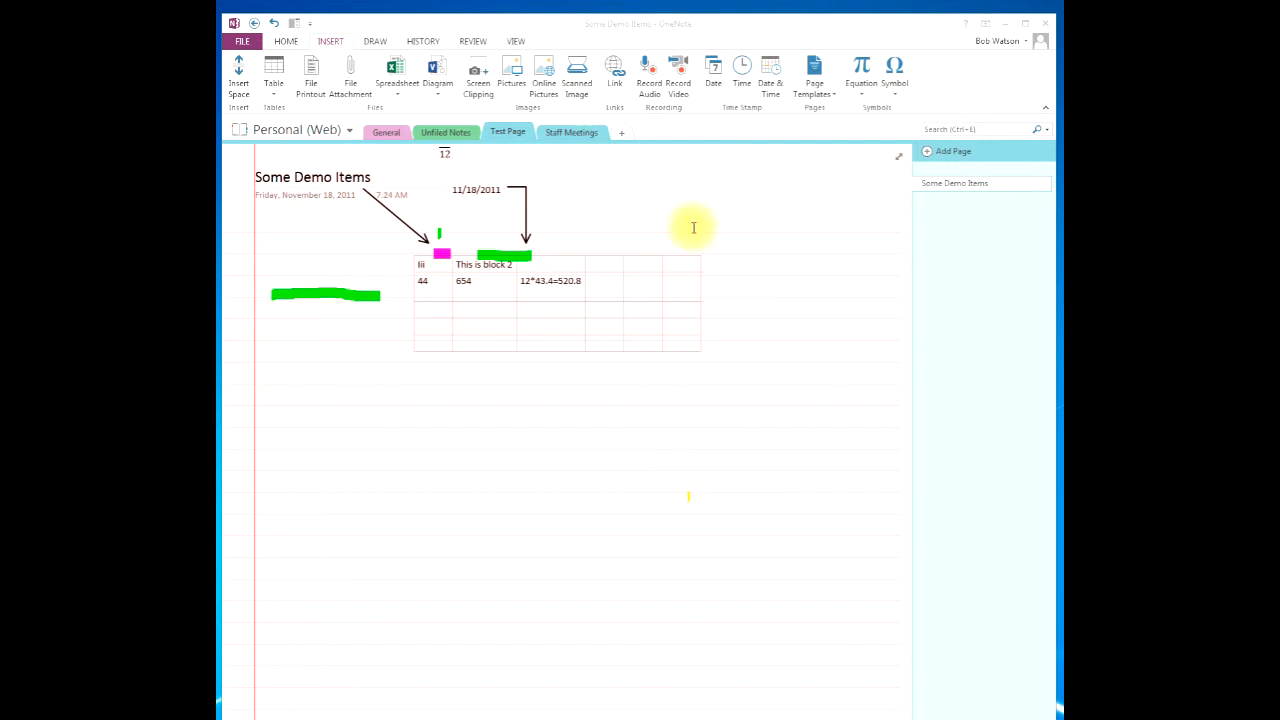
click(447, 410)
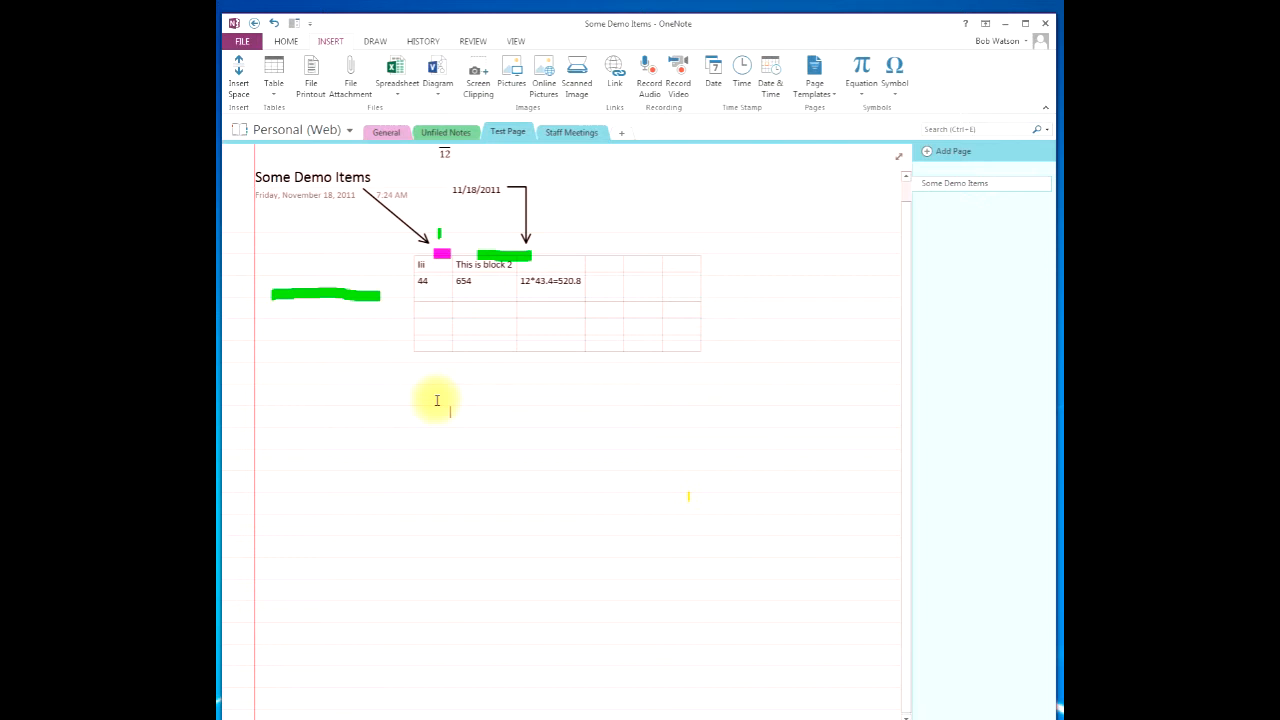
text(45*)
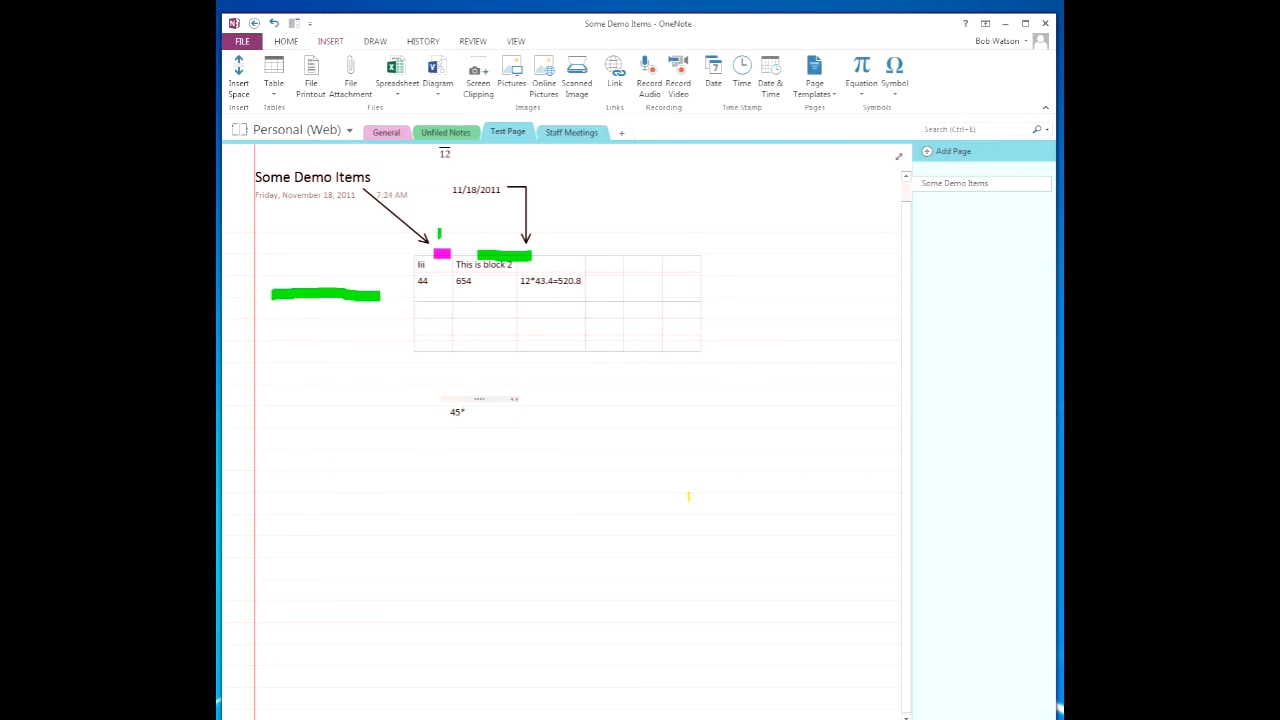
text(32.25=)
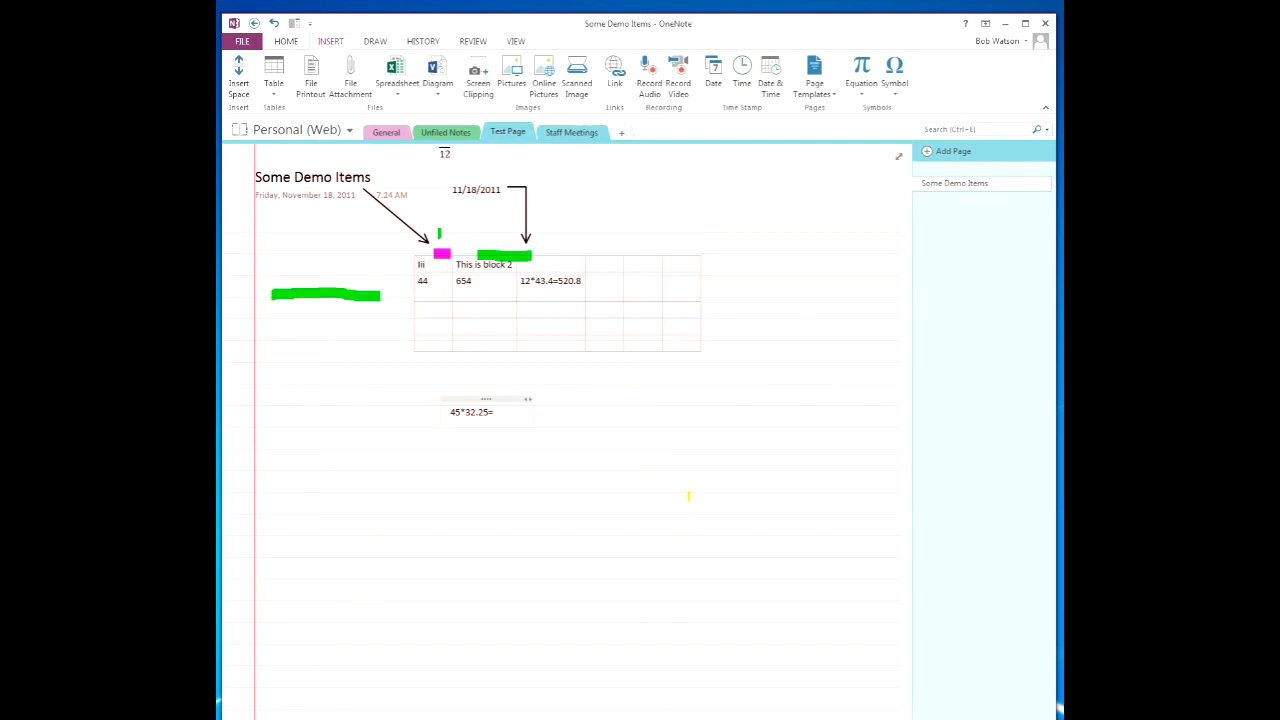
key(Return)
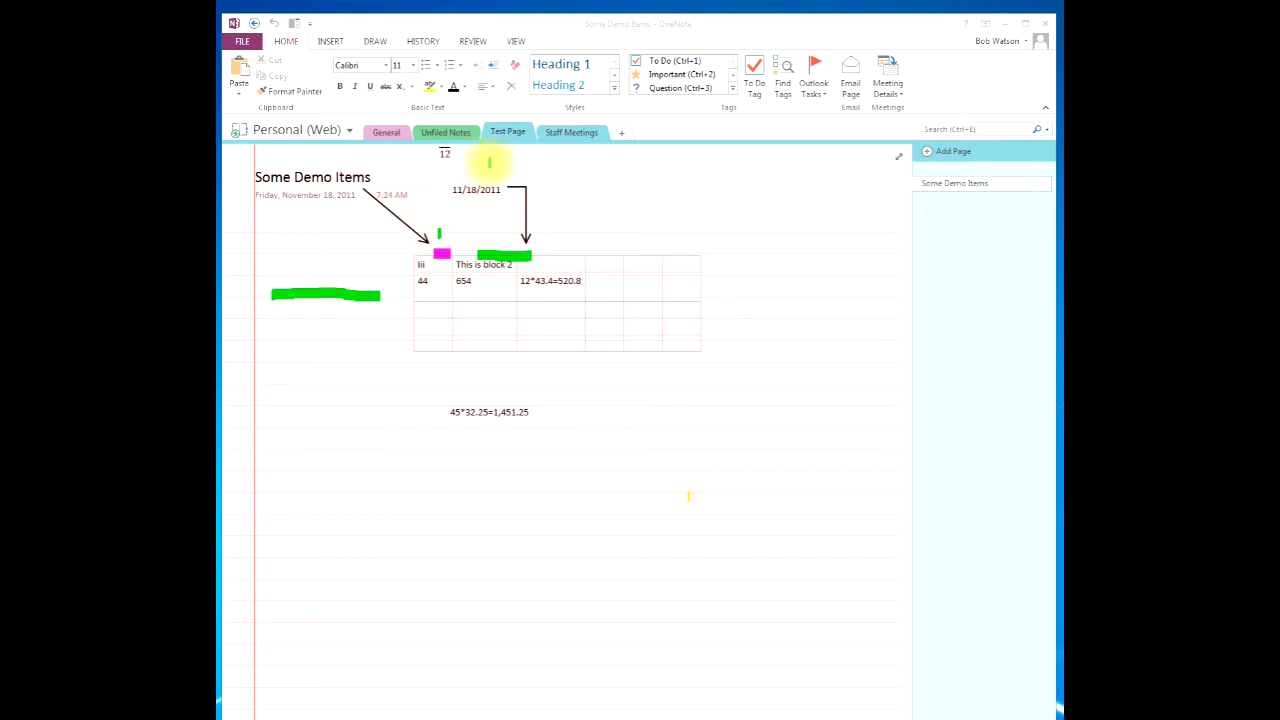
Step: Draw a large freehand oval with the pink highlighter beside the 11/18/2011 date, just above the table
click(373, 42)
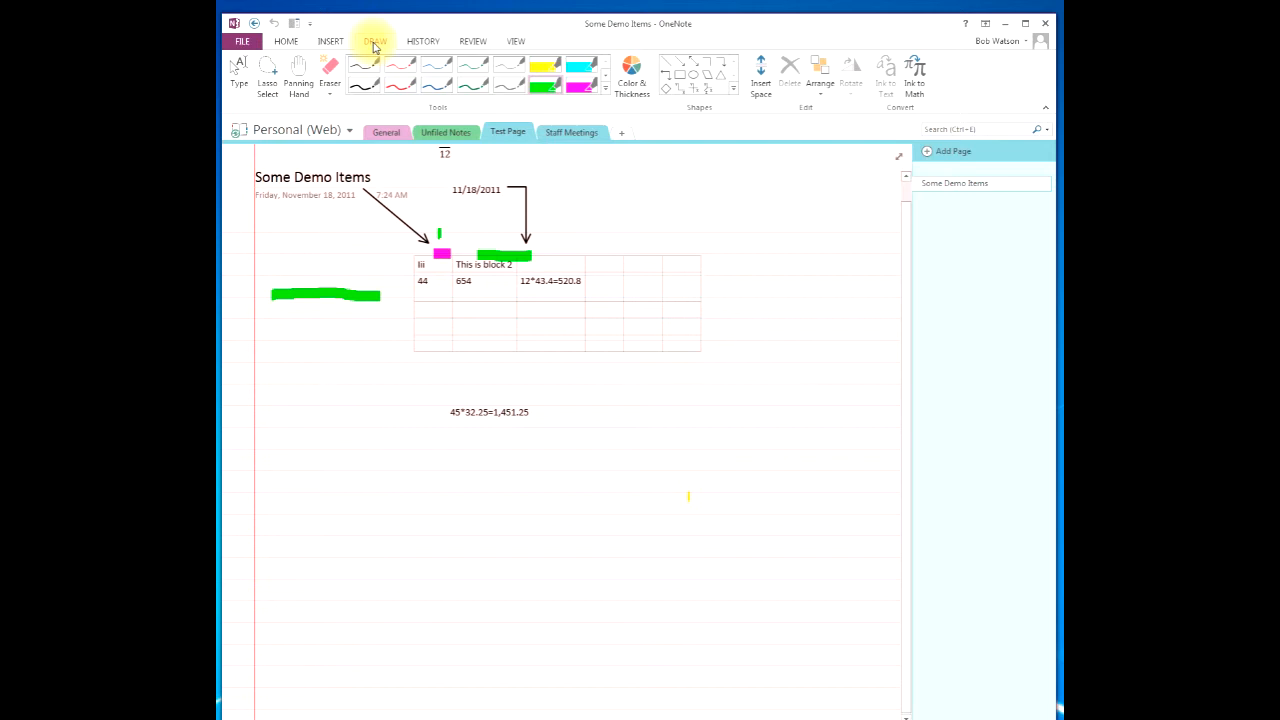
click(579, 87)
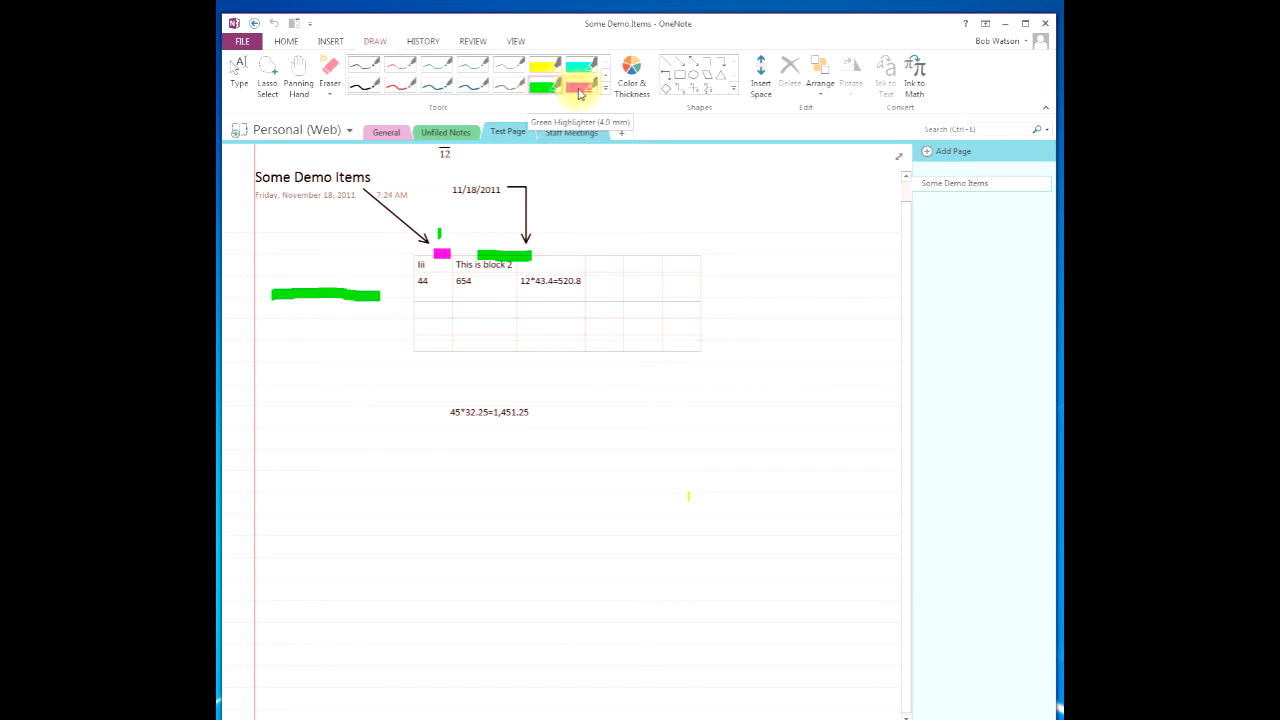
mouse_move(663, 169)
mouse_down()
mouse_move(586, 163)
mouse_move(563, 214)
mouse_move(766, 234)
mouse_move(715, 166)
mouse_move(665, 165)
mouse_up()
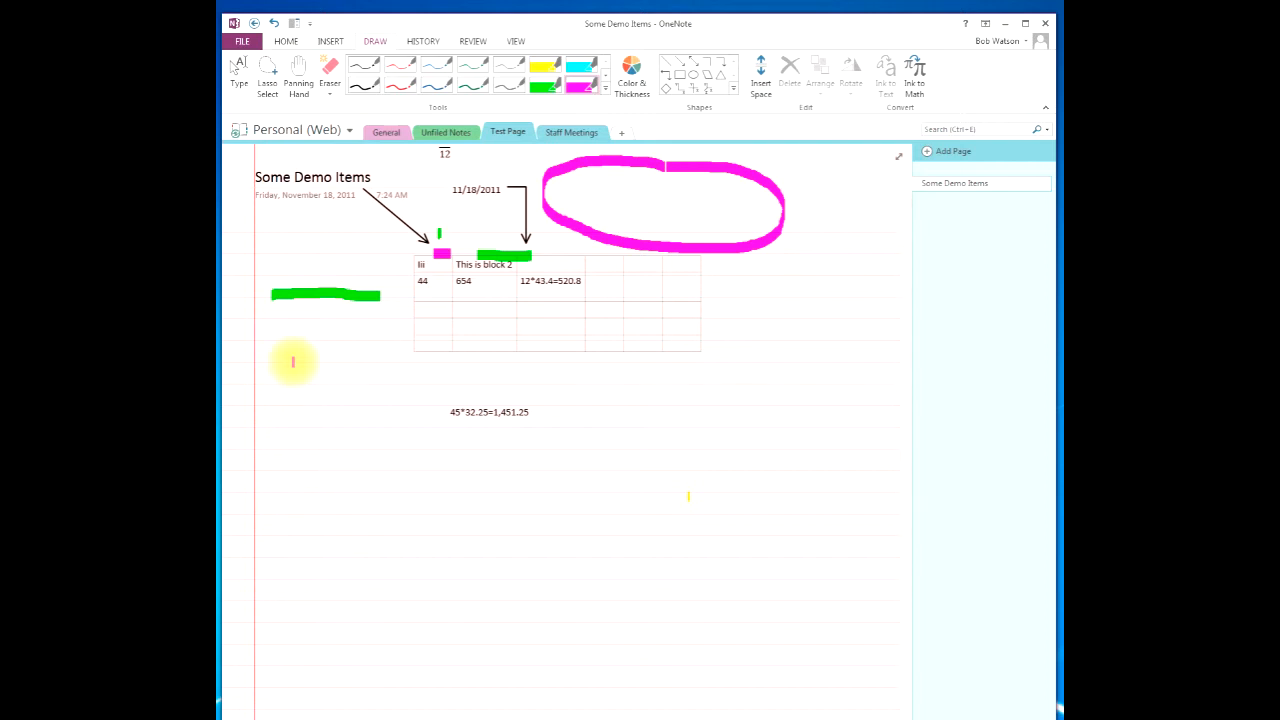
Step: Write the note "Add Information" inside the pink oval and mark it with the yellow highlighter
text(Add Information)
click(540, 72)
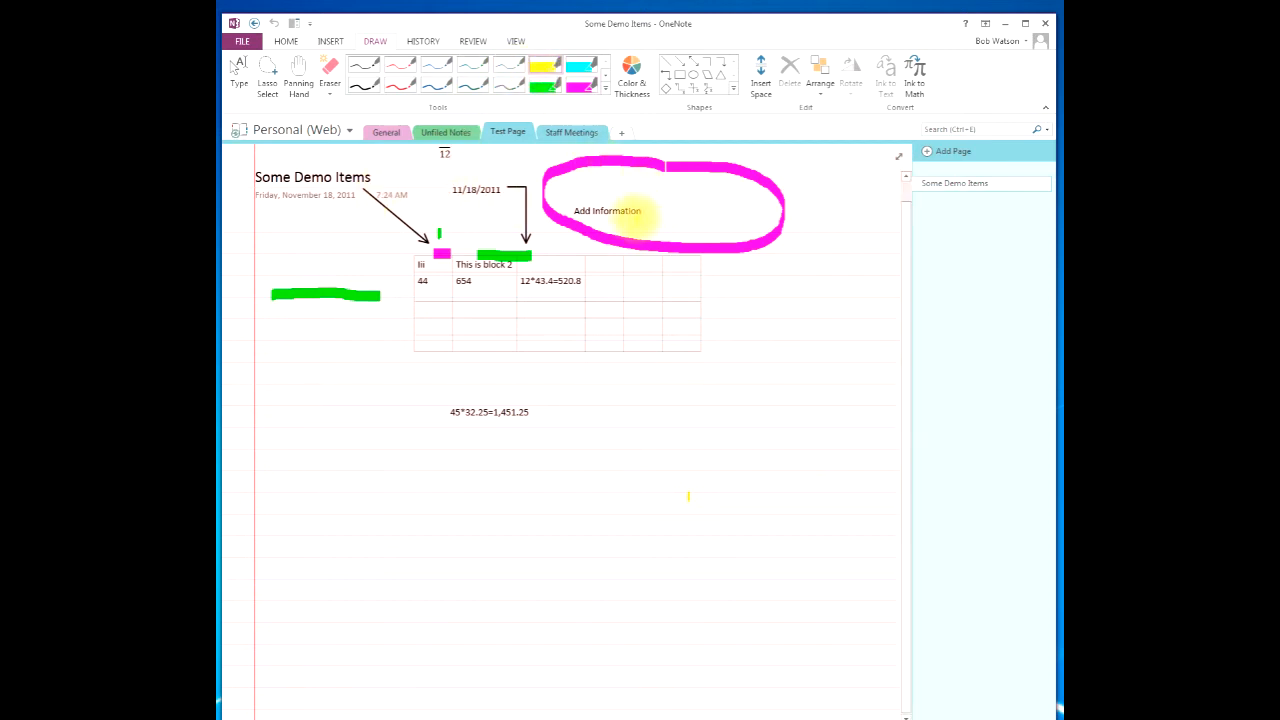
drag(648, 211, 574, 211)
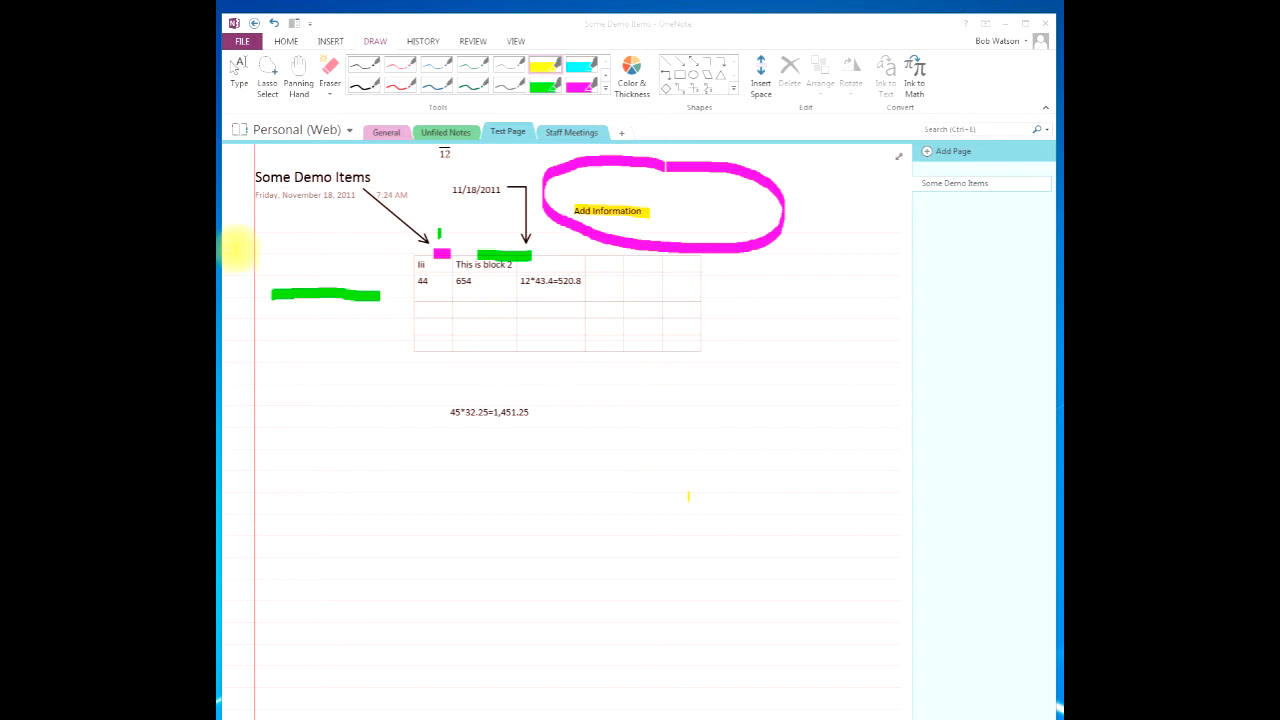
Step: Review the information on the open notebooks and return to the Some Demo Items page
click(245, 42)
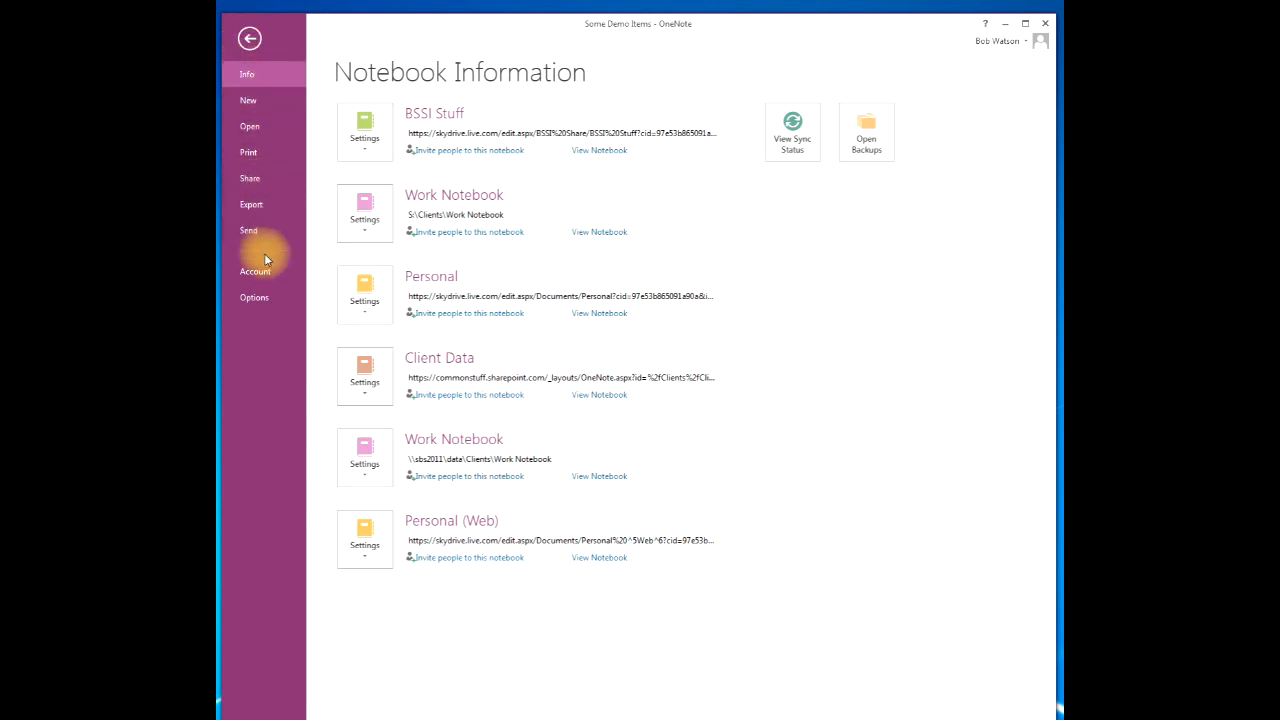
click(245, 38)
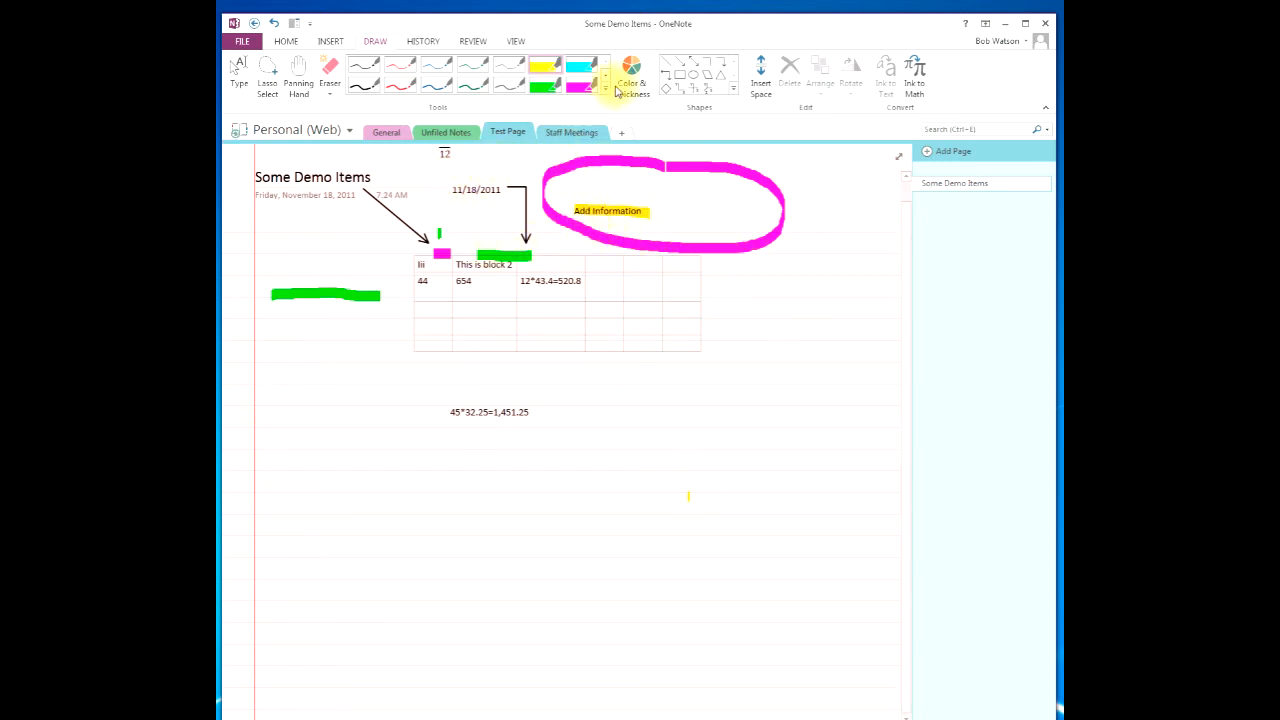
click(286, 41)
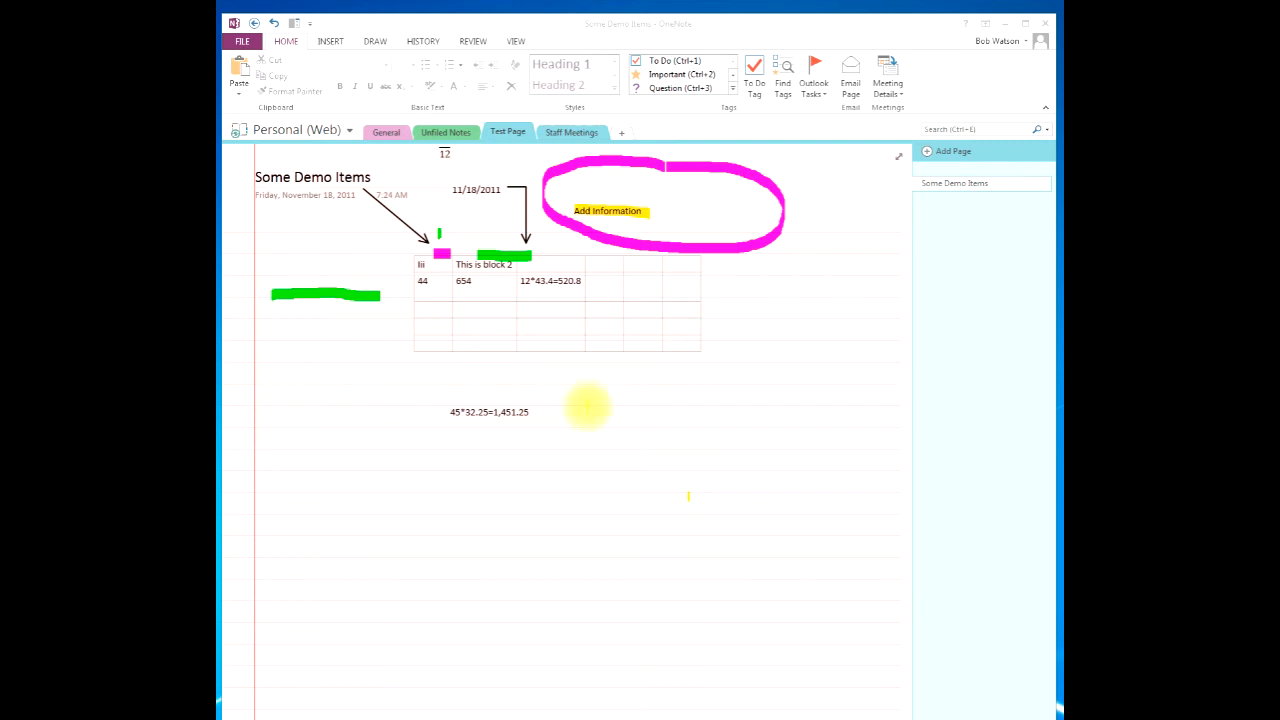
Step: Show the earlier versions of the Some Demo Items page in the page list
click(418, 42)
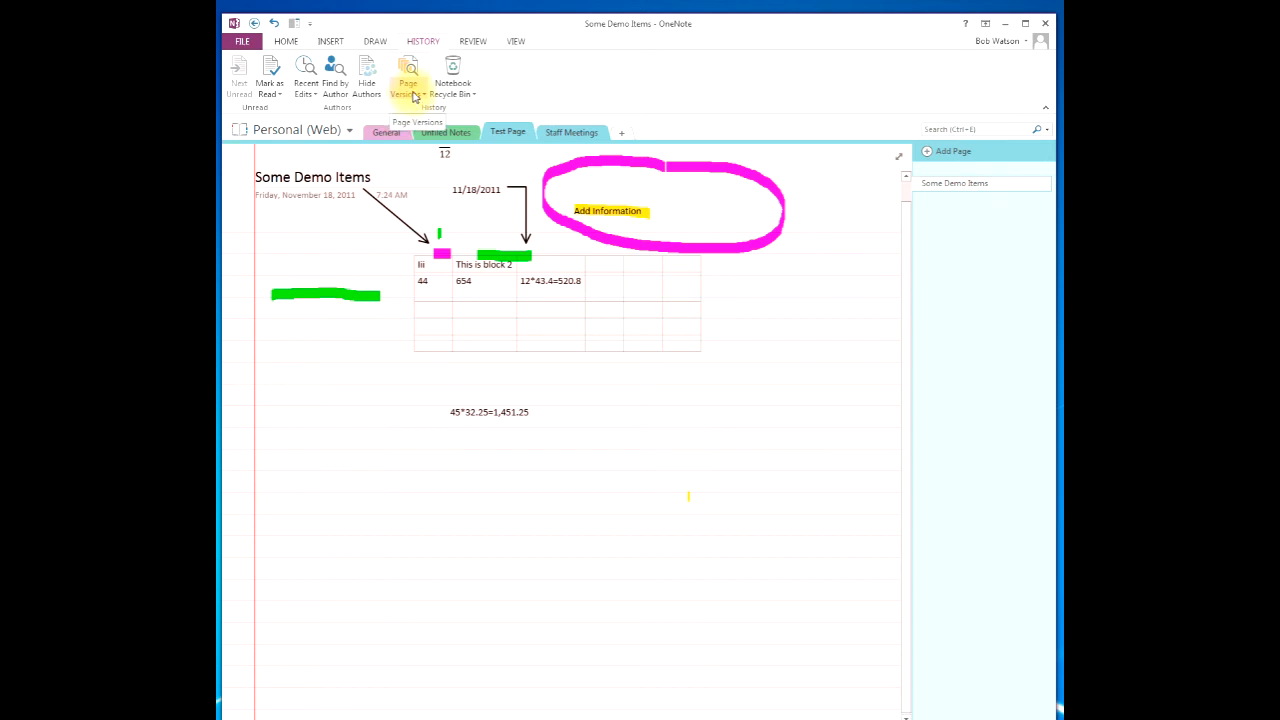
click(415, 95)
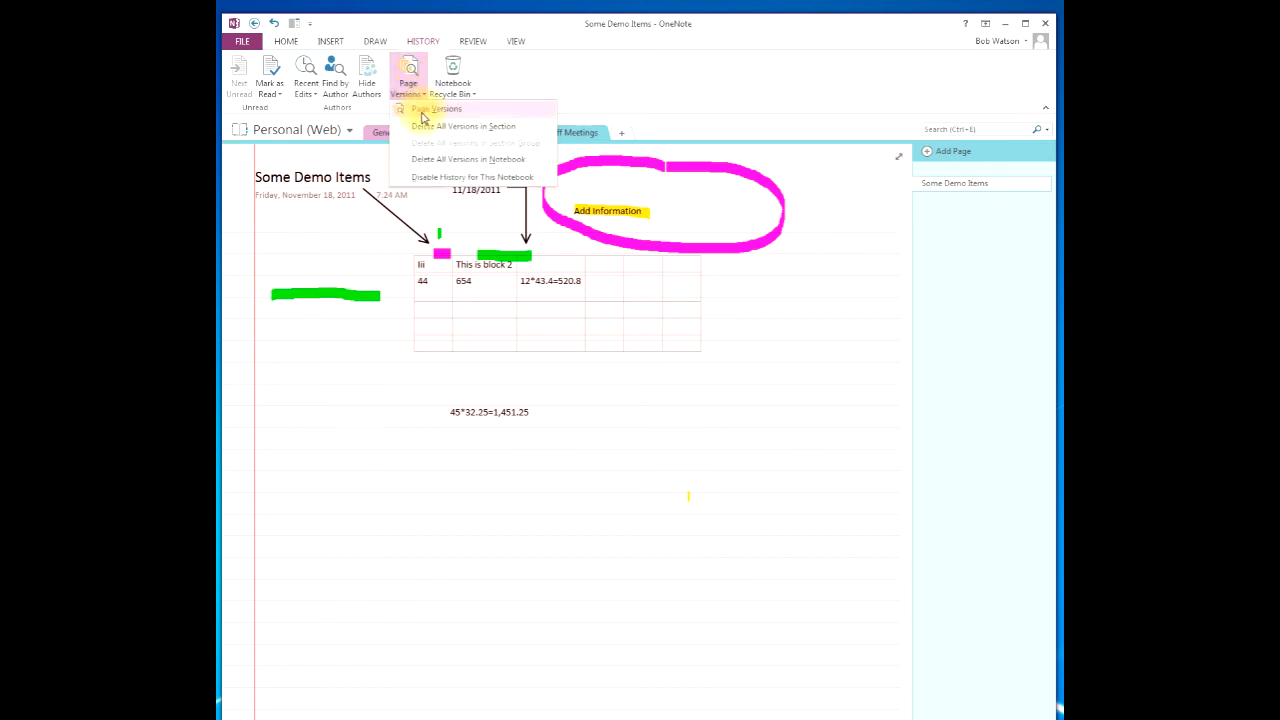
click(428, 113)
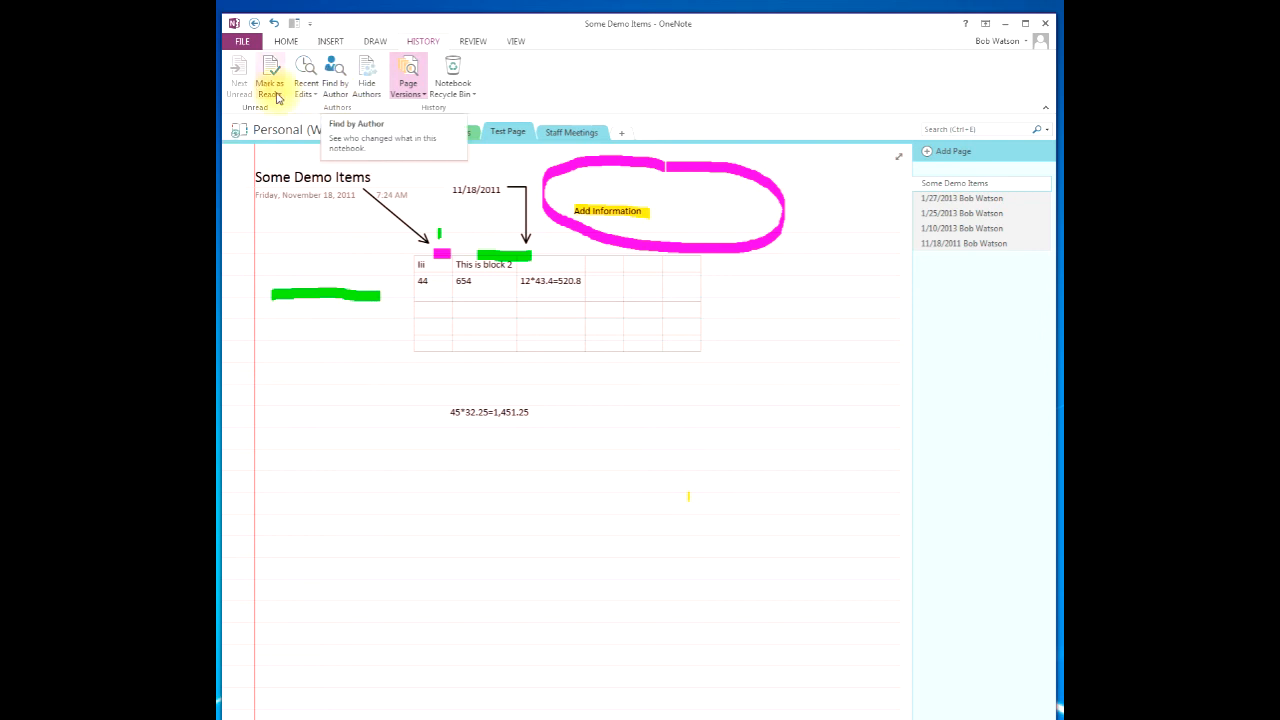
Step: Find the pages in this notebook that were edited today and close the search results
click(311, 96)
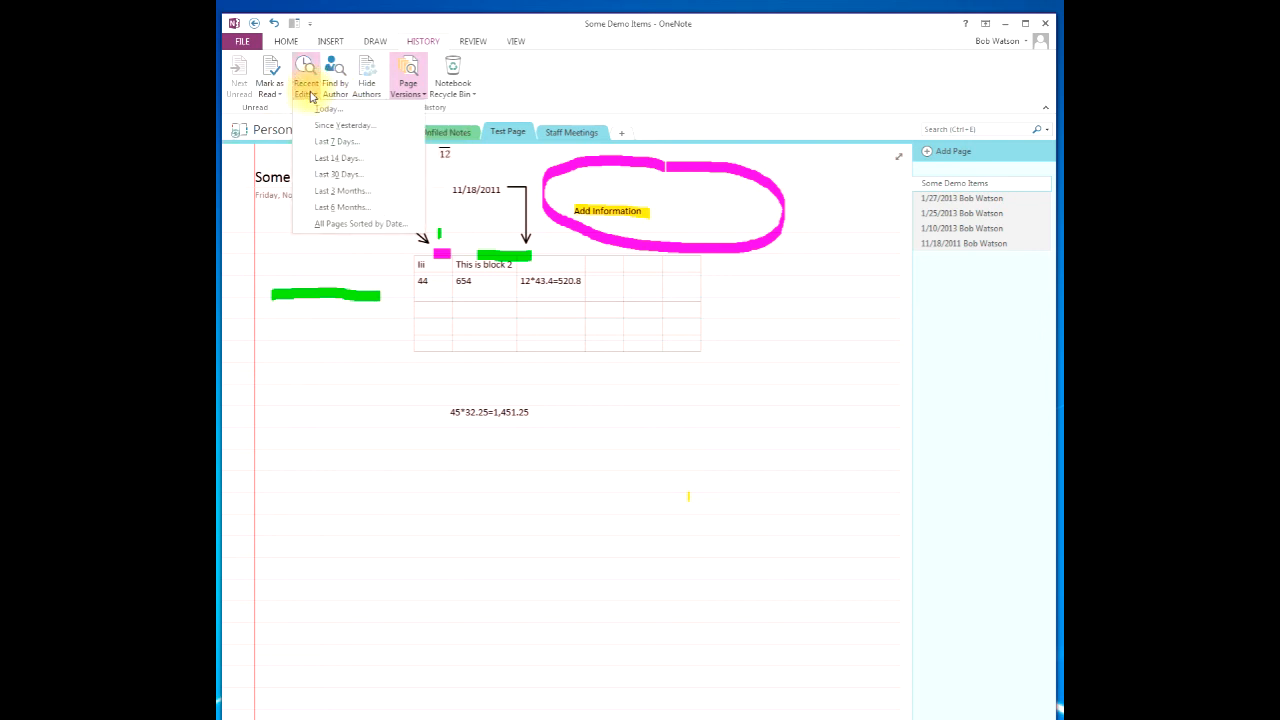
click(328, 113)
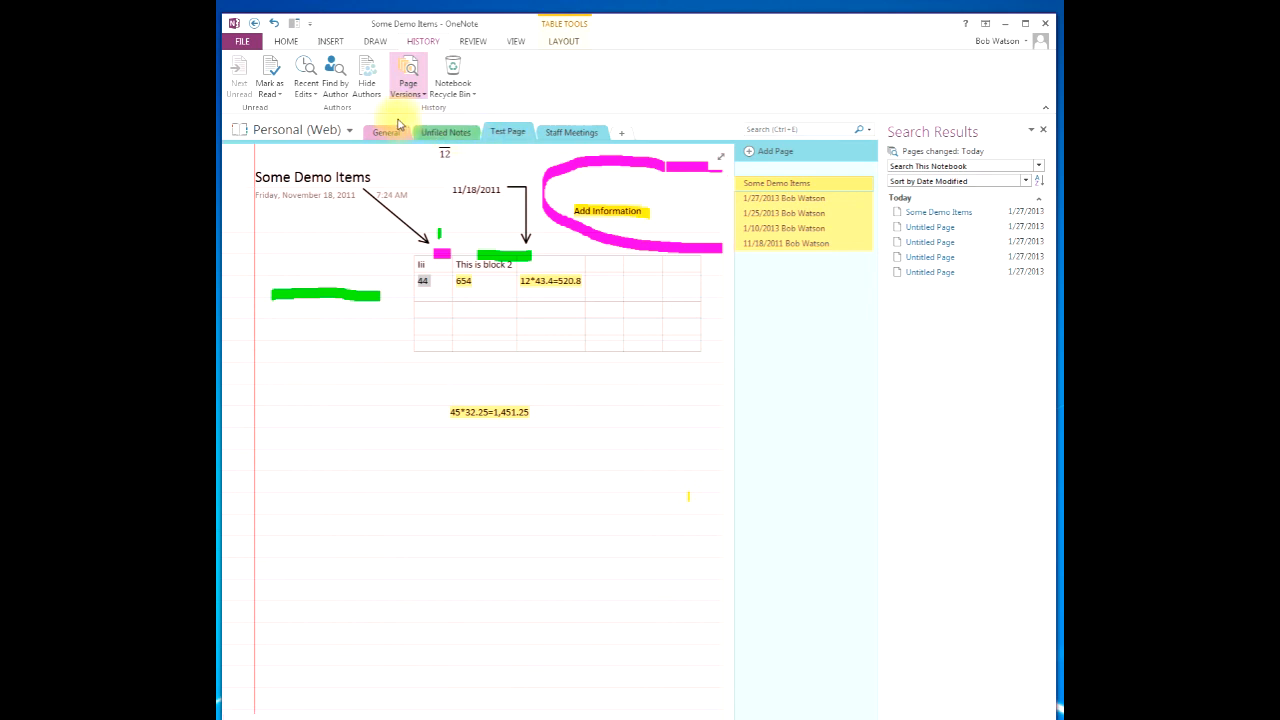
click(287, 42)
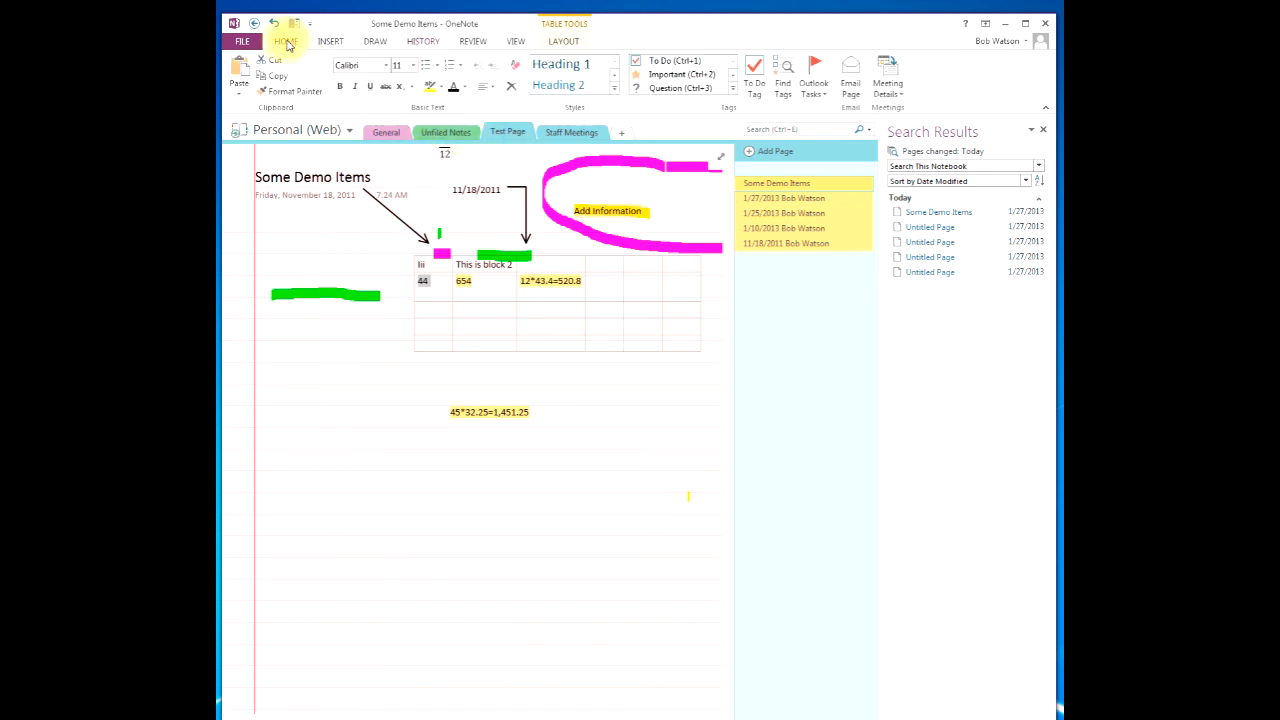
click(1043, 130)
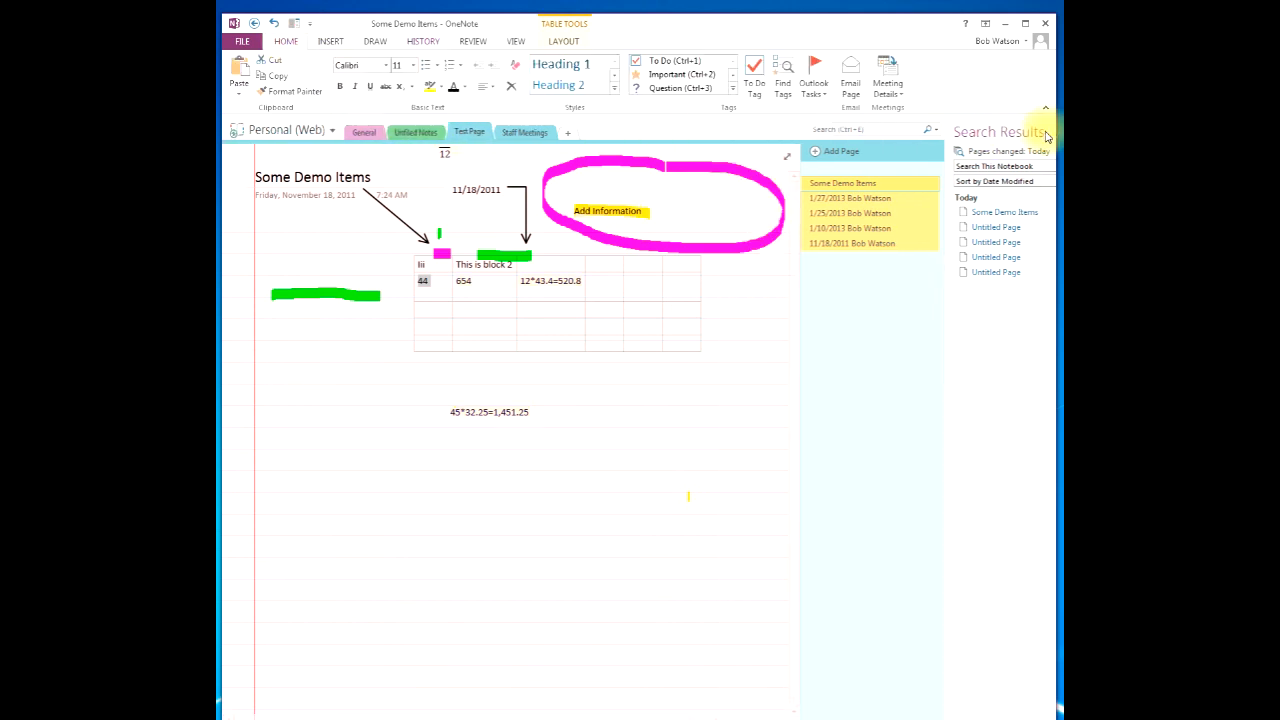